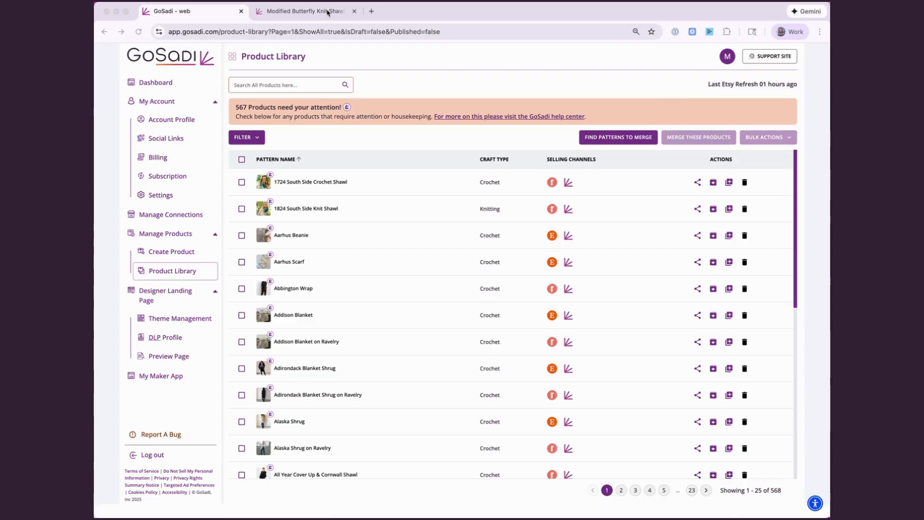
Step: View the public page of the Modified Butterfly Knit Shawl, then return to the product library
{"action": "left_click", "coordinate": [328, 12]}
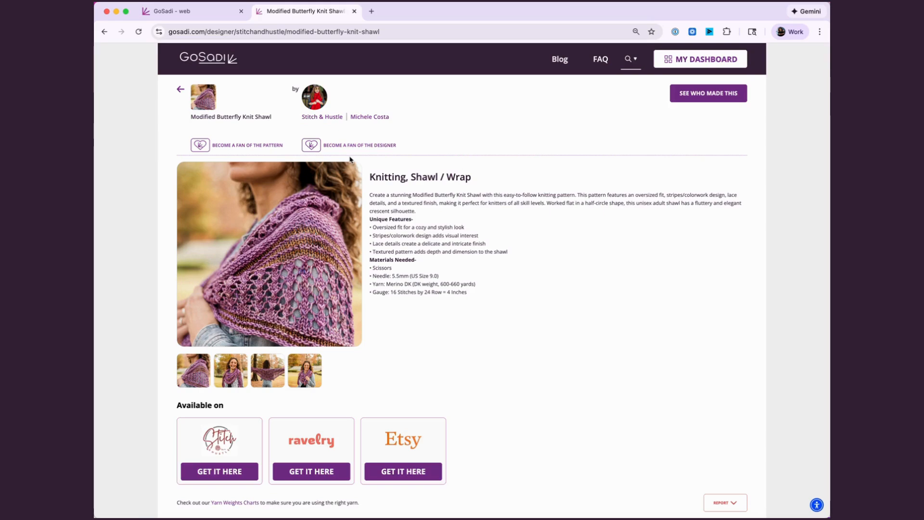
{"action": "left_click", "coordinate": [177, 17]}
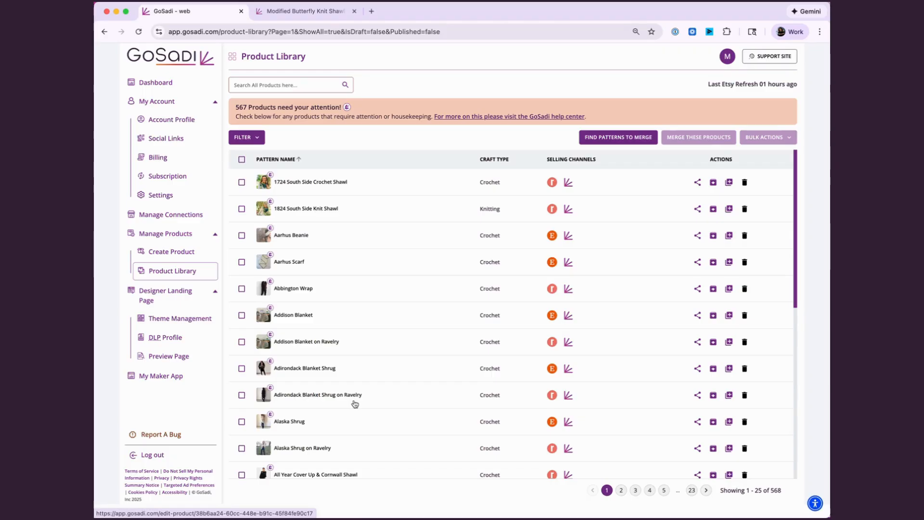
Step: Start merging Alaska Shrug with Alaska Shrug on Ravelry and preview the merged product using the preselected conflict choices
{"action": "scroll", "coordinate": [355, 404], "scroll_direction": "down", "scroll_amount": 2}
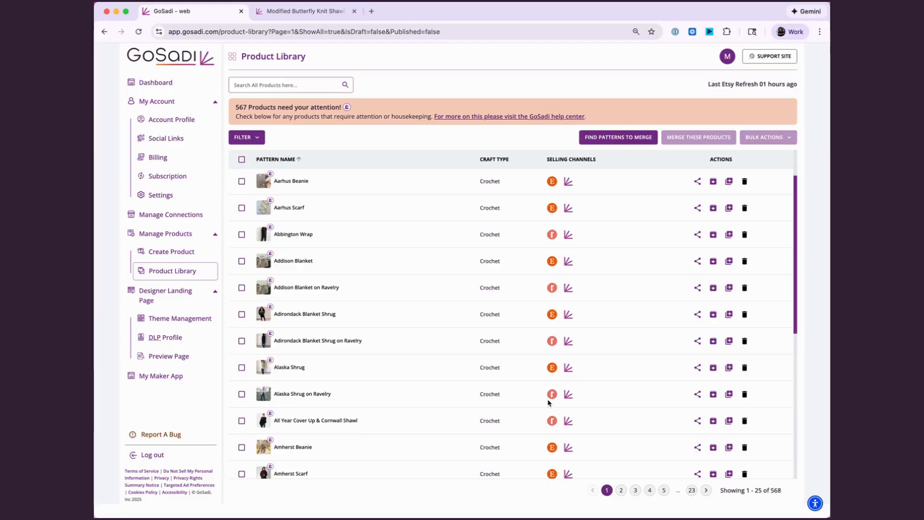
{"action": "mouse_move", "coordinate": [567, 395]}
{"action": "left_click", "coordinate": [242, 368]}
{"action": "left_click", "coordinate": [242, 394]}
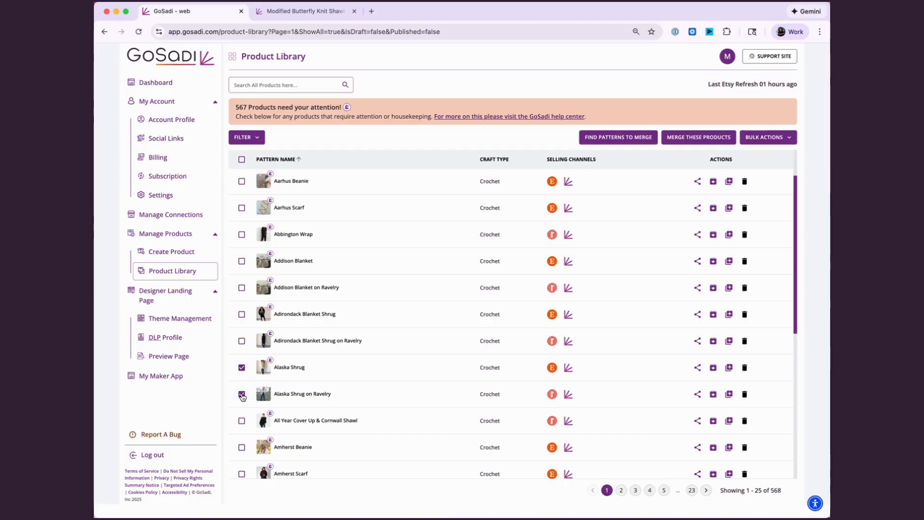
{"action": "left_click", "coordinate": [709, 140]}
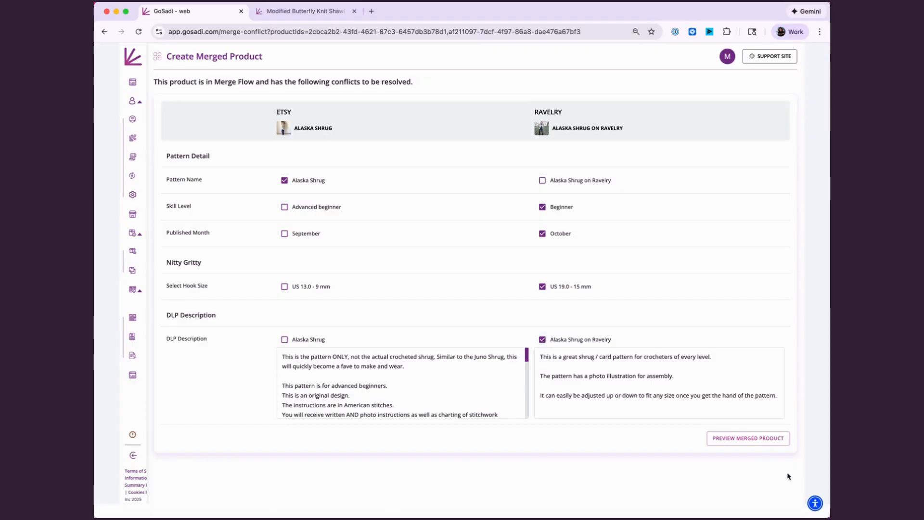
{"action": "left_click", "coordinate": [766, 445]}
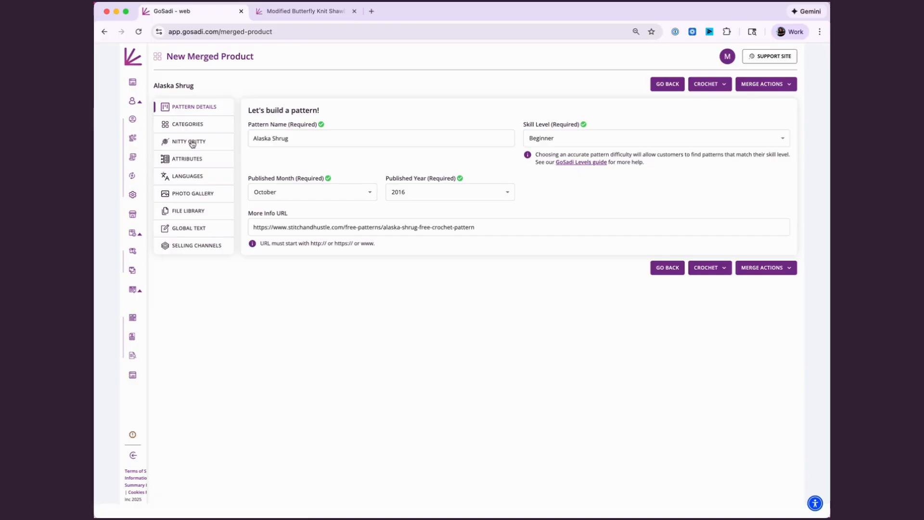
Step: Review the merged product's categories, nitty gritty details, attributes and photo gallery
{"action": "left_click", "coordinate": [203, 127]}
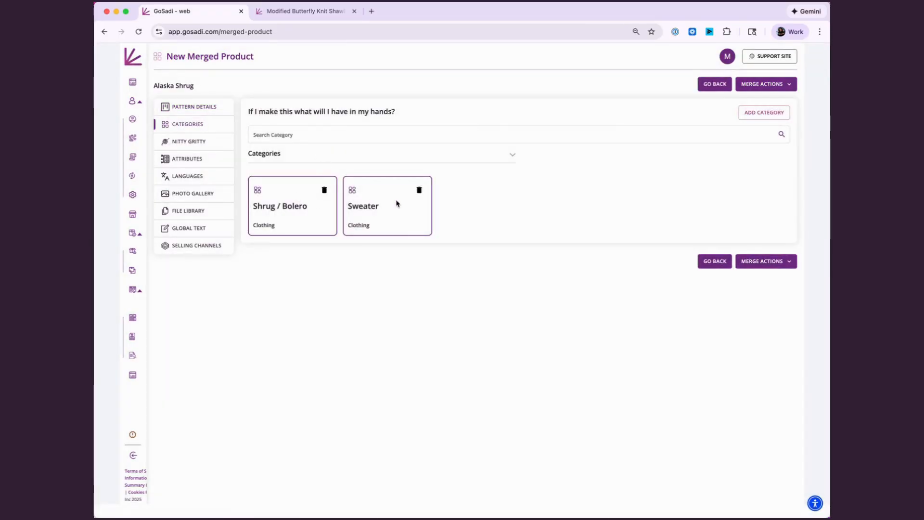
{"action": "left_click", "coordinate": [185, 142]}
{"action": "scroll", "coordinate": [355, 251], "scroll_direction": "down", "scroll_amount": 6}
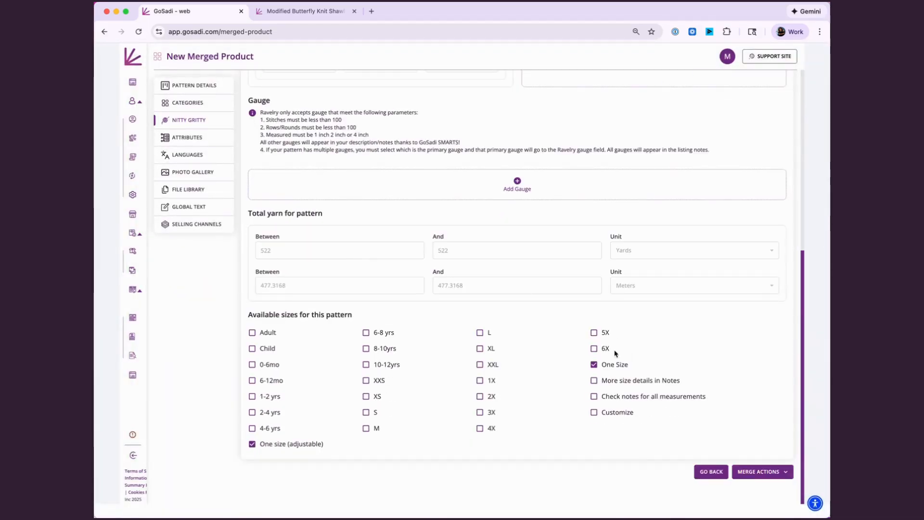
{"action": "left_click", "coordinate": [191, 144]}
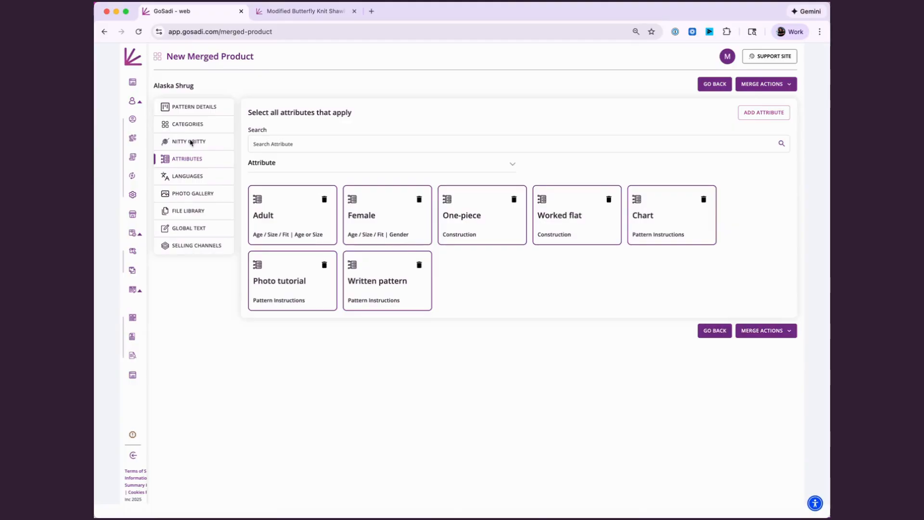
{"action": "left_click", "coordinate": [184, 194]}
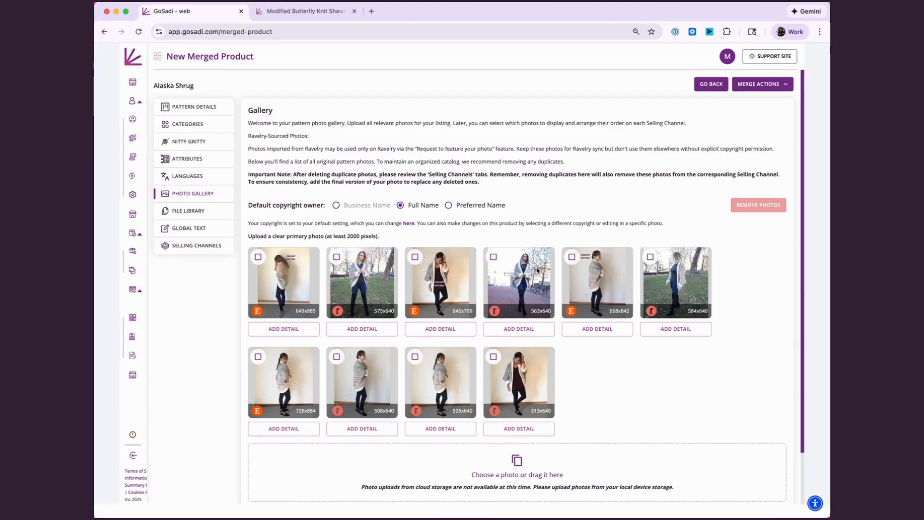
Step: Remove the Etsy-synced AlaskaShrug.pdf from the merged product's file library
{"action": "left_click", "coordinate": [197, 216]}
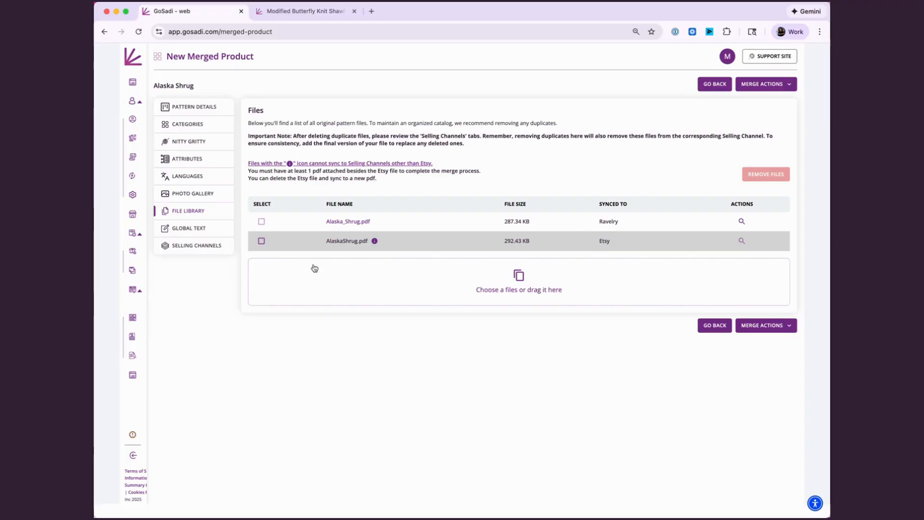
{"action": "left_click", "coordinate": [261, 242]}
{"action": "left_click", "coordinate": [763, 177]}
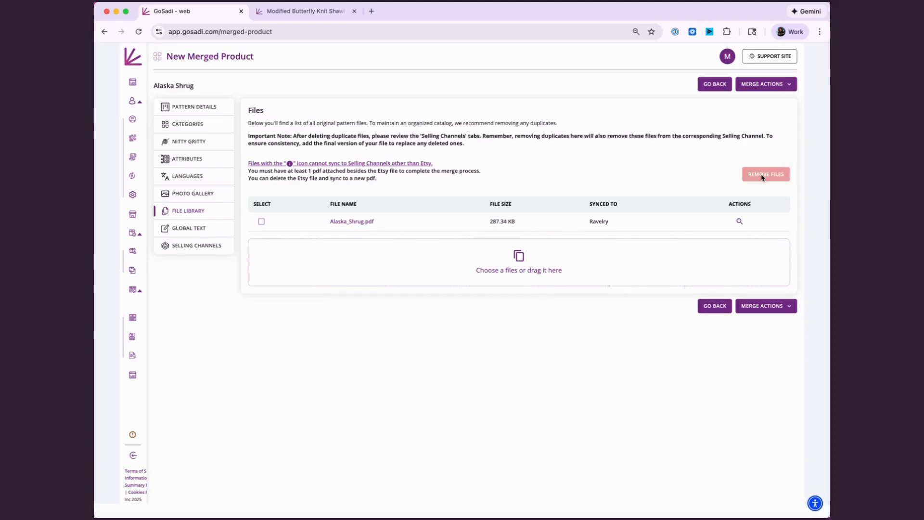
Step: Remove the four Etsy-sourced photos and the side-facing outdoor photo on the grass from the GoSadi DLP selling channel
{"action": "left_click", "coordinate": [204, 248]}
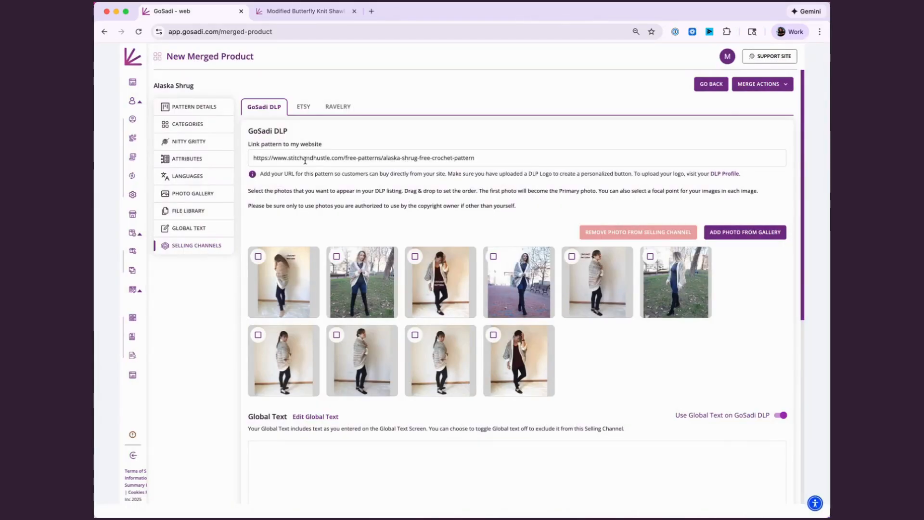
{"action": "left_click", "coordinate": [259, 256]}
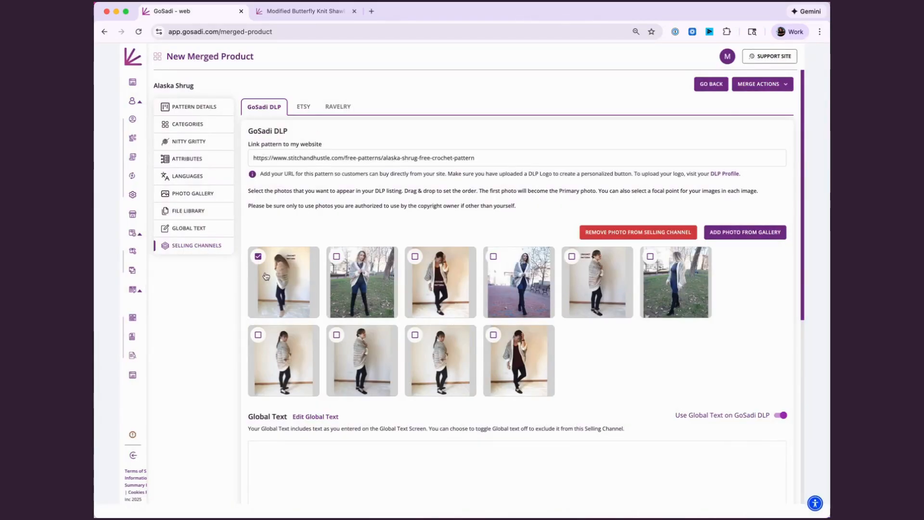
{"action": "left_click", "coordinate": [415, 256]}
{"action": "left_click", "coordinate": [573, 257]}
{"action": "left_click", "coordinate": [258, 335]}
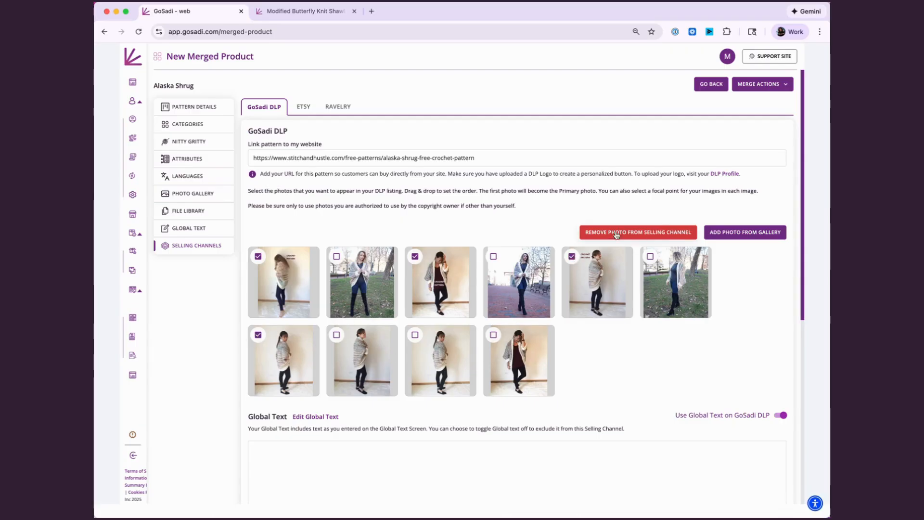
{"action": "left_click", "coordinate": [640, 236]}
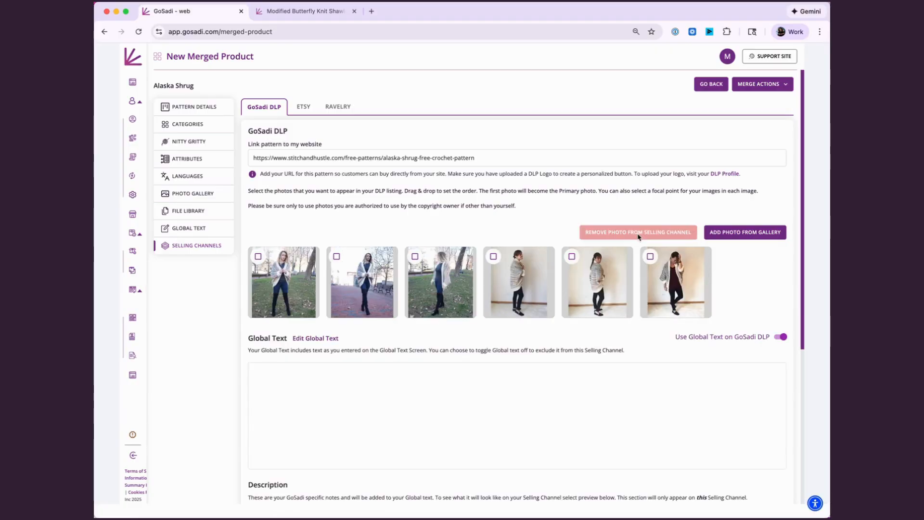
{"action": "left_click", "coordinate": [415, 256]}
{"action": "left_click", "coordinate": [631, 236]}
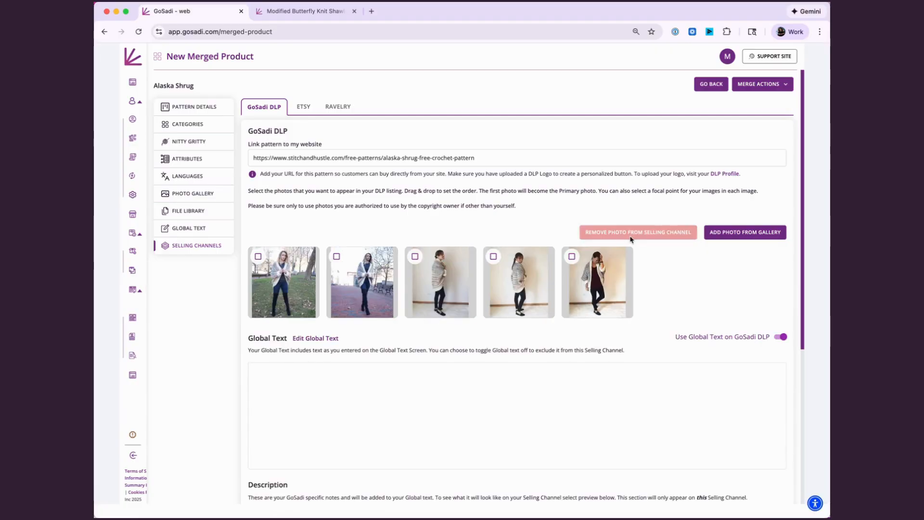
Step: Generate SMARTS! text for the GoSadi DLP description and check it
{"action": "scroll", "coordinate": [548, 290], "scroll_direction": "down", "scroll_amount": 5}
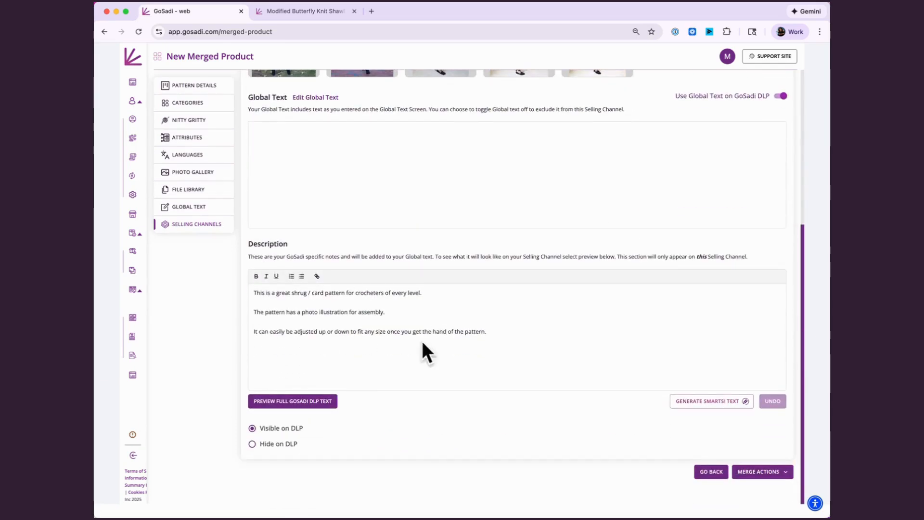
{"action": "left_click", "coordinate": [718, 405]}
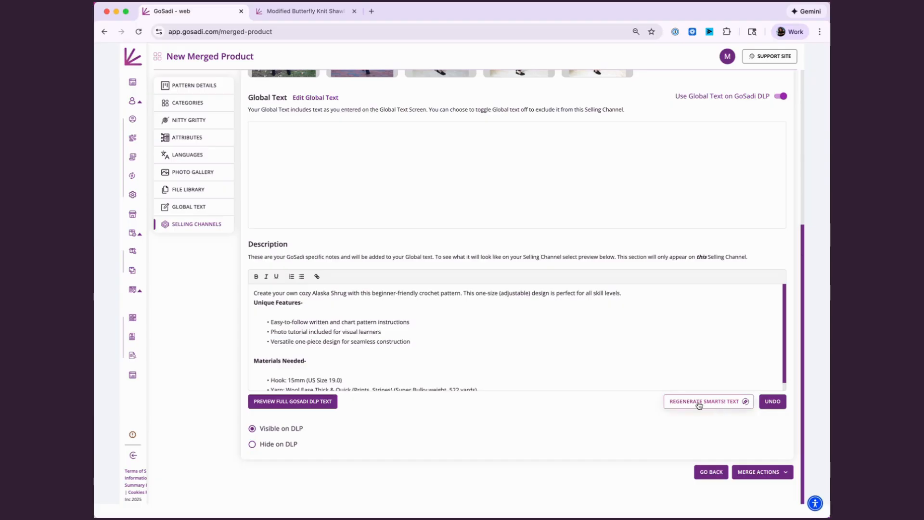
{"action": "scroll", "coordinate": [458, 349], "scroll_direction": "down", "scroll_amount": 1}
{"action": "scroll", "coordinate": [458, 350], "scroll_direction": "up", "scroll_amount": 1}
{"action": "scroll", "coordinate": [428, 254], "scroll_direction": "up", "scroll_amount": 5}
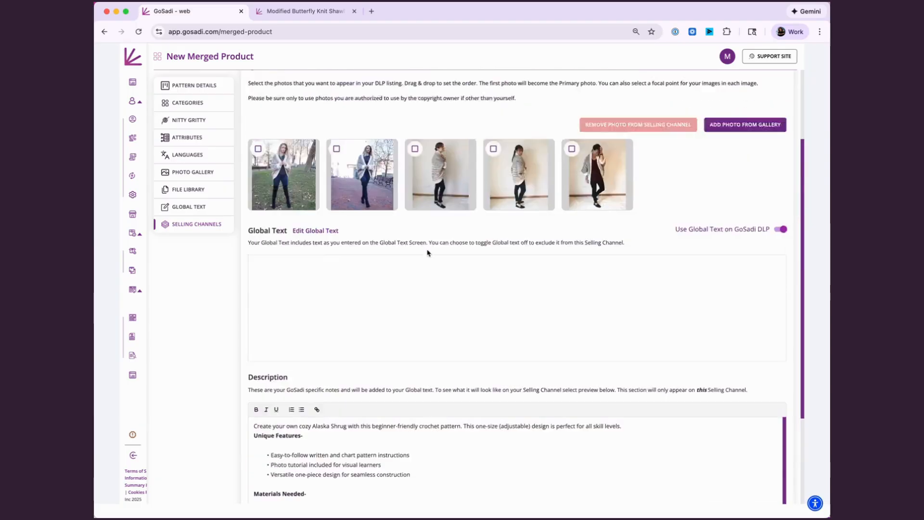
Step: Add Alaska_Shrug.pdf from the file library to the Etsy selling channel's files
{"action": "left_click", "coordinate": [303, 108]}
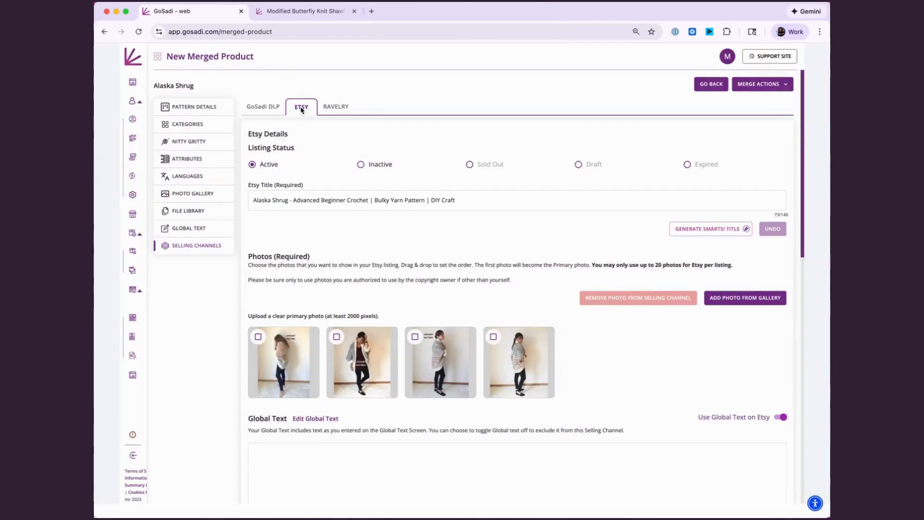
{"action": "scroll", "coordinate": [422, 352], "scroll_direction": "down", "scroll_amount": 6}
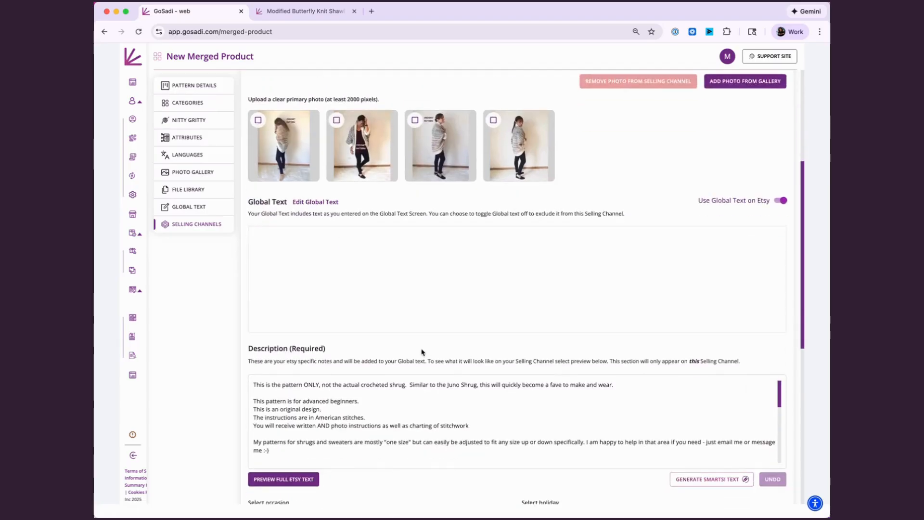
{"action": "scroll", "coordinate": [422, 350], "scroll_direction": "down", "scroll_amount": 7}
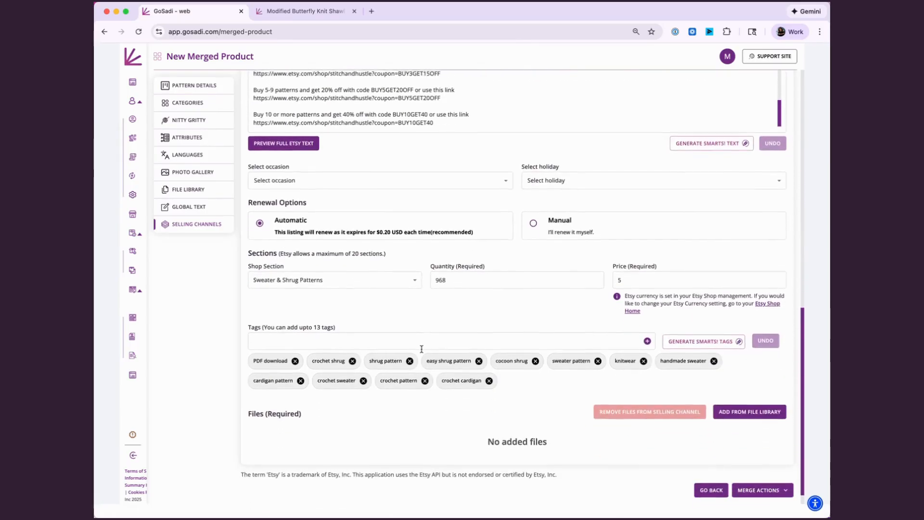
{"action": "left_click", "coordinate": [749, 392]}
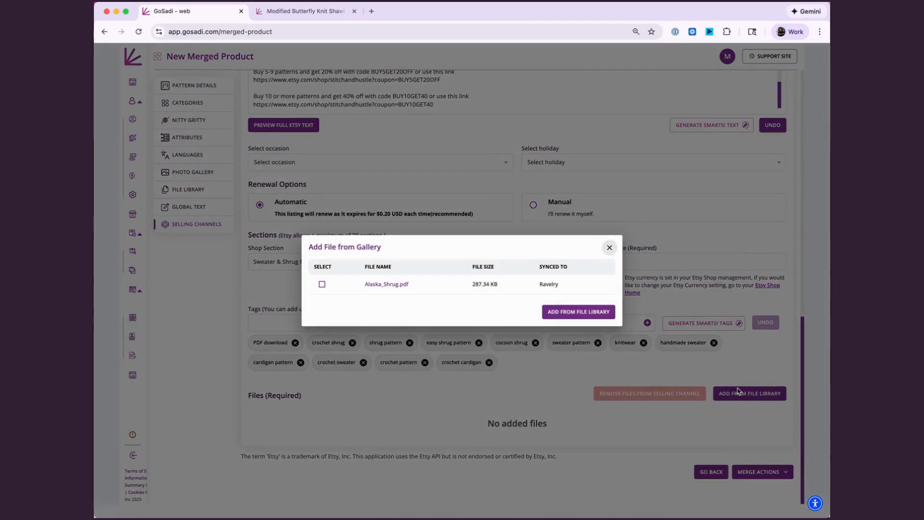
{"action": "left_click", "coordinate": [606, 312]}
{"action": "scroll", "coordinate": [504, 302], "scroll_direction": "up", "scroll_amount": 2}
{"action": "scroll", "coordinate": [505, 302], "scroll_direction": "up", "scroll_amount": 10}
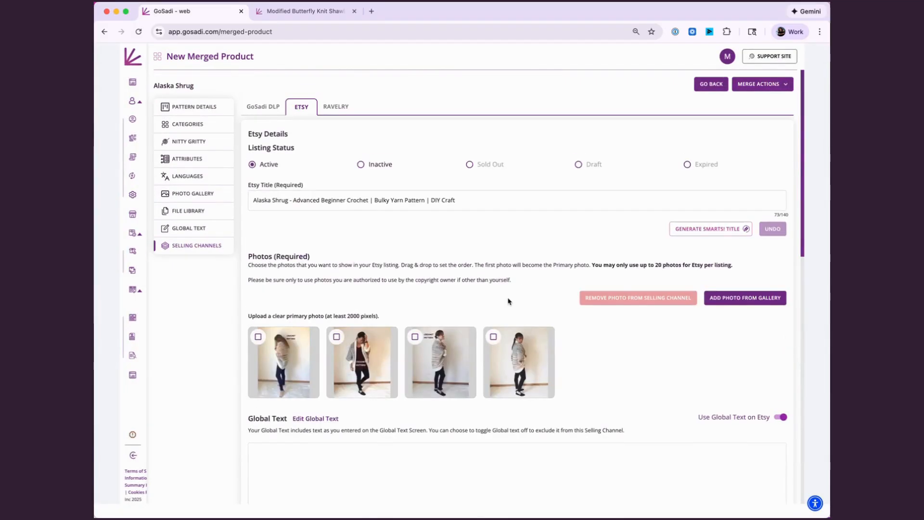
Step: Review the Ravelry selling channel's sources, photos, description, pricing and files
{"action": "left_click", "coordinate": [345, 110]}
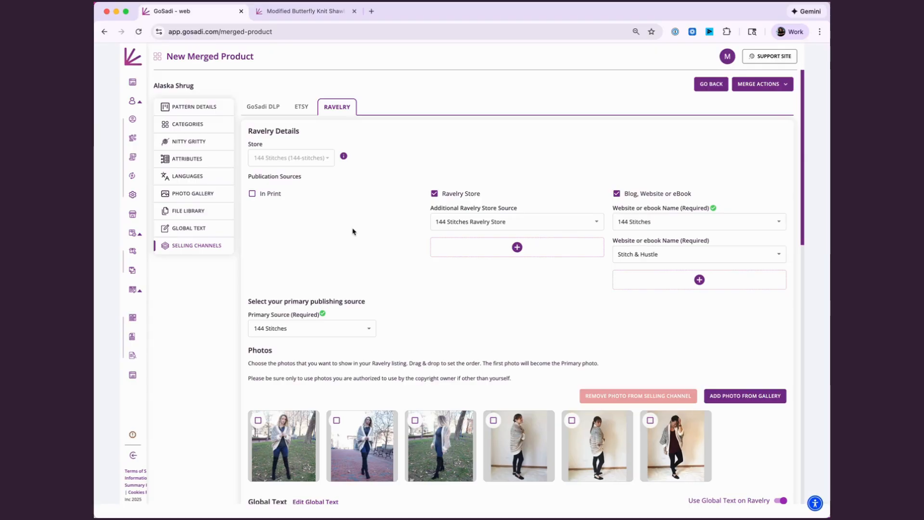
{"action": "scroll", "coordinate": [353, 232], "scroll_direction": "down", "scroll_amount": 15}
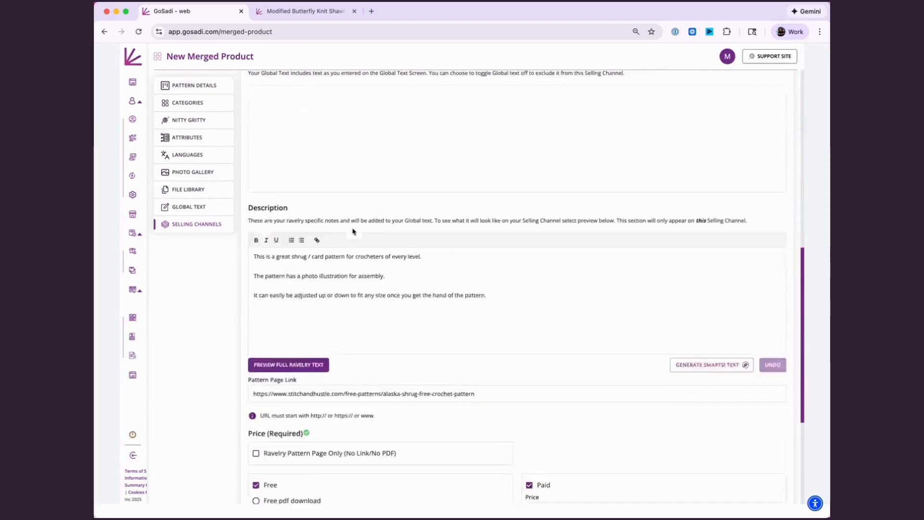
{"action": "scroll", "coordinate": [353, 231], "scroll_direction": "down", "scroll_amount": 1}
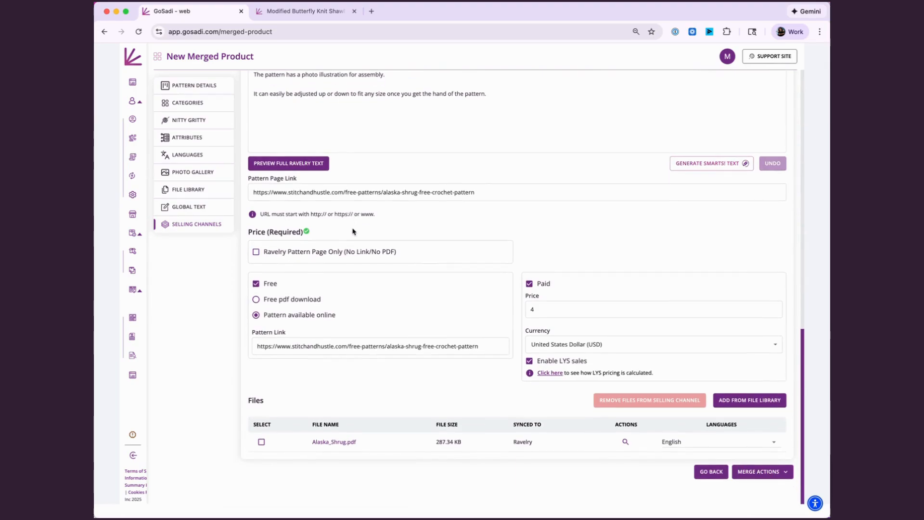
{"action": "scroll", "coordinate": [353, 231], "scroll_direction": "up", "scroll_amount": 16}
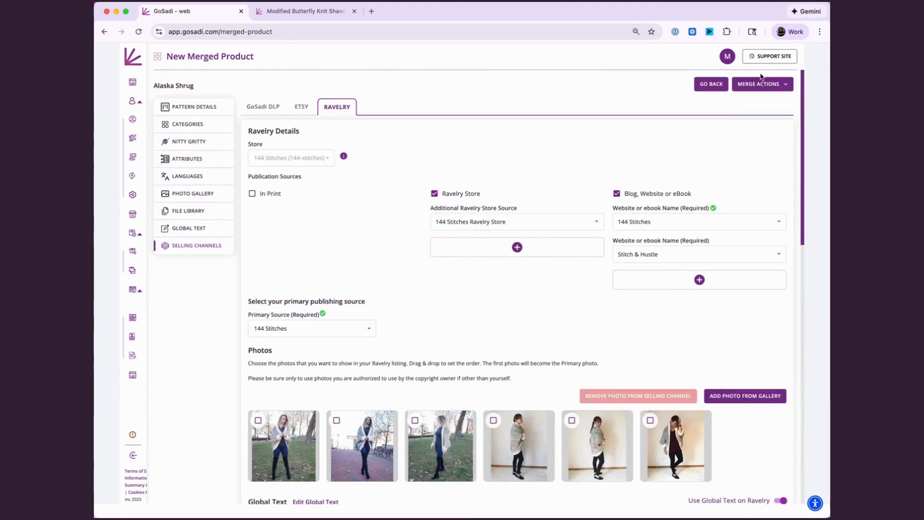
Step: Confirm the Alaska Shrug merge and sync the merged product to the selling channels
{"action": "left_click", "coordinate": [789, 86]}
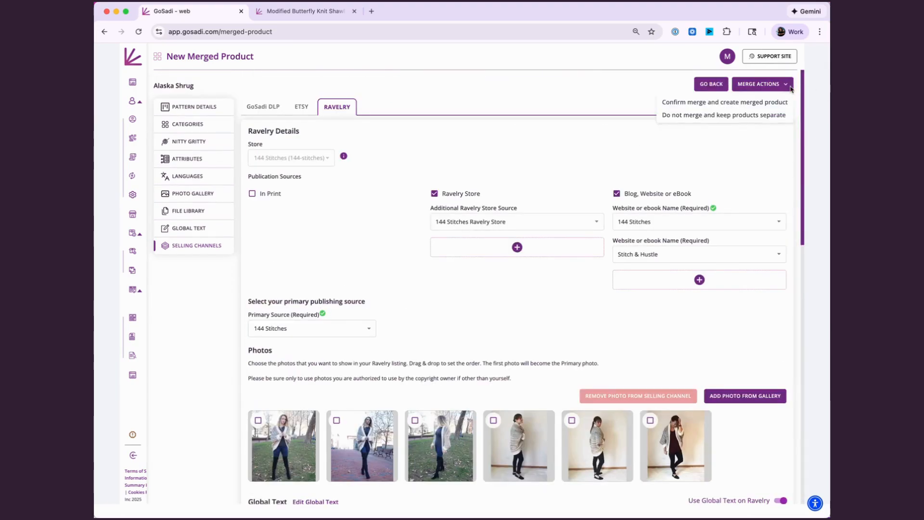
{"action": "left_click", "coordinate": [713, 103]}
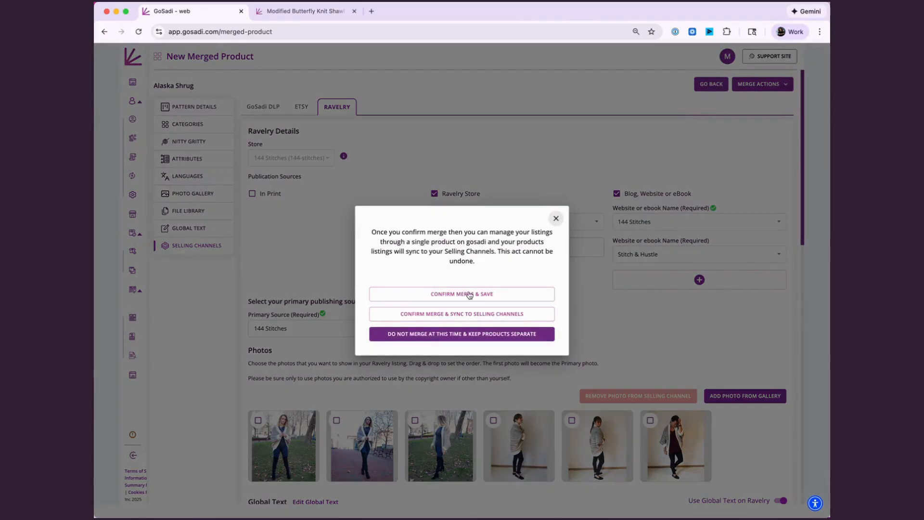
{"action": "left_click", "coordinate": [460, 314]}
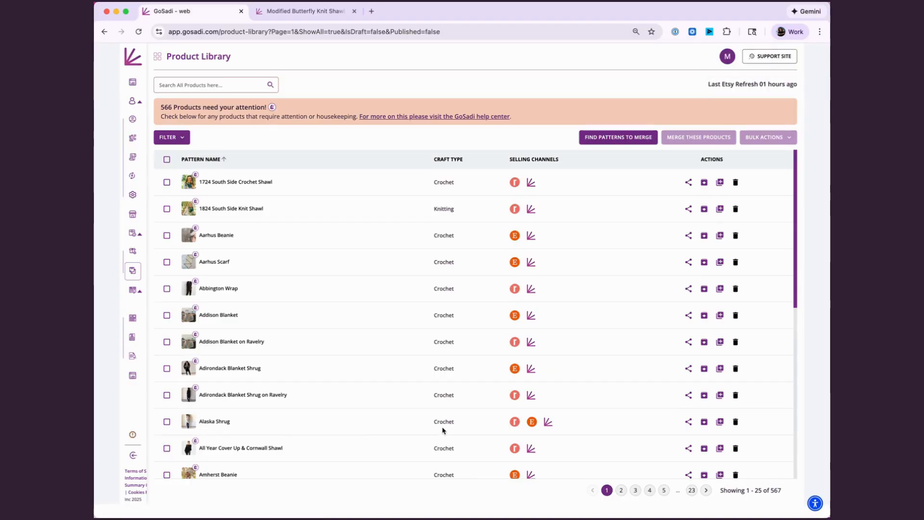
Step: Copy the share link of the merged Alaska Shrug and review its public page, including the available selling channels
{"action": "mouse_move", "coordinate": [531, 426]}
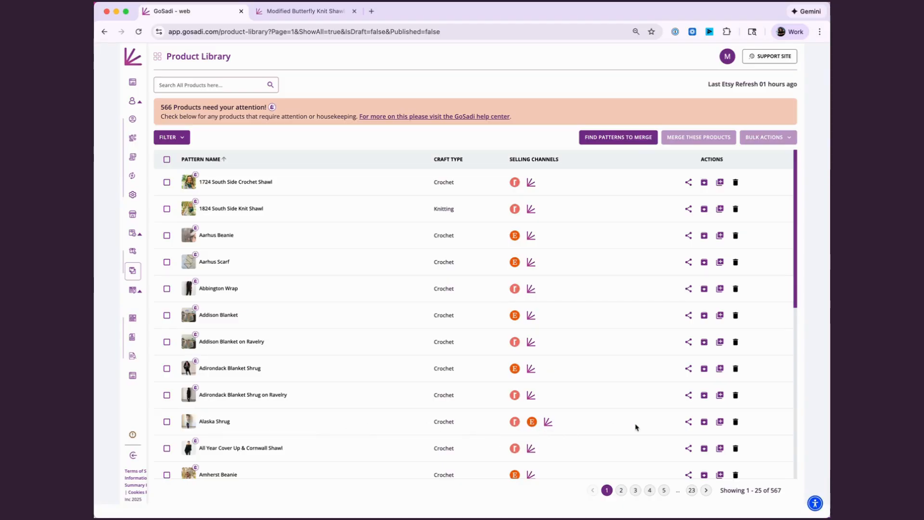
{"action": "left_click", "coordinate": [689, 423]}
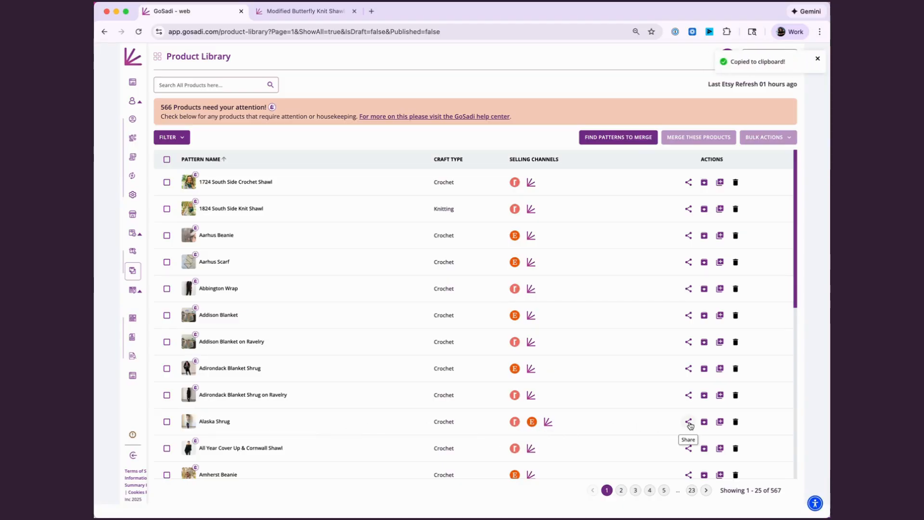
{"action": "left_click", "coordinate": [371, 11]}
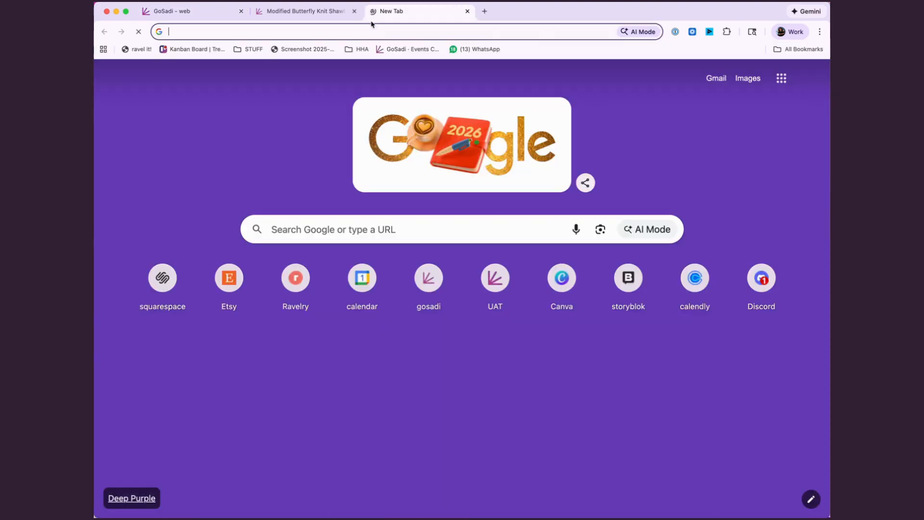
{"action": "key", "text": "ctrl+v"}
{"action": "key", "text": "Return"}
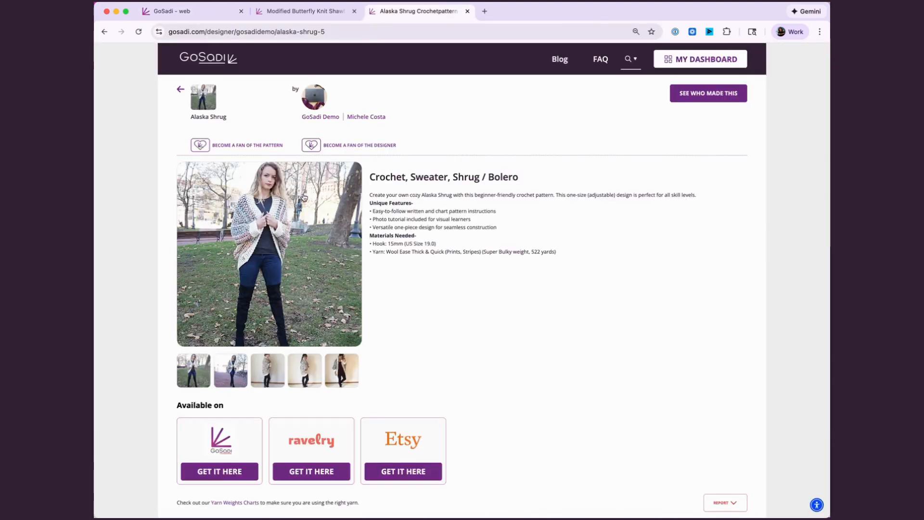
{"action": "scroll", "coordinate": [296, 203], "scroll_direction": "down", "scroll_amount": 3}
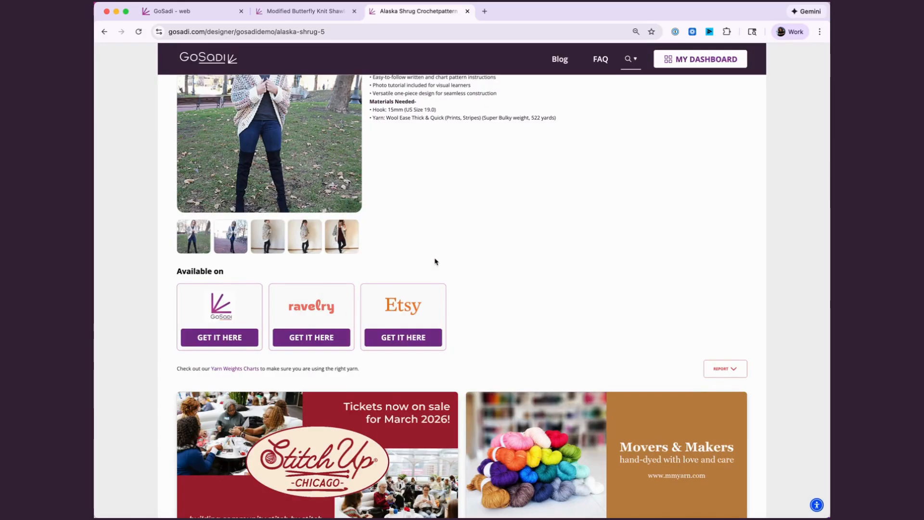
{"action": "scroll", "coordinate": [435, 262], "scroll_direction": "up", "scroll_amount": 5}
Step: Return to the Product Library, start finding patterns to merge, and dismiss the duplicate-check progress dialog
{"action": "key", "text": "super+1"}
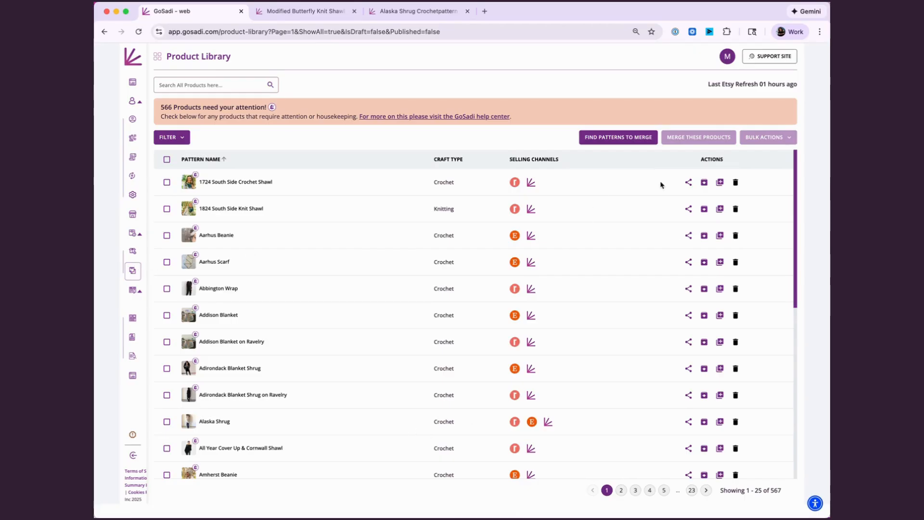
{"action": "left_click", "coordinate": [618, 138]}
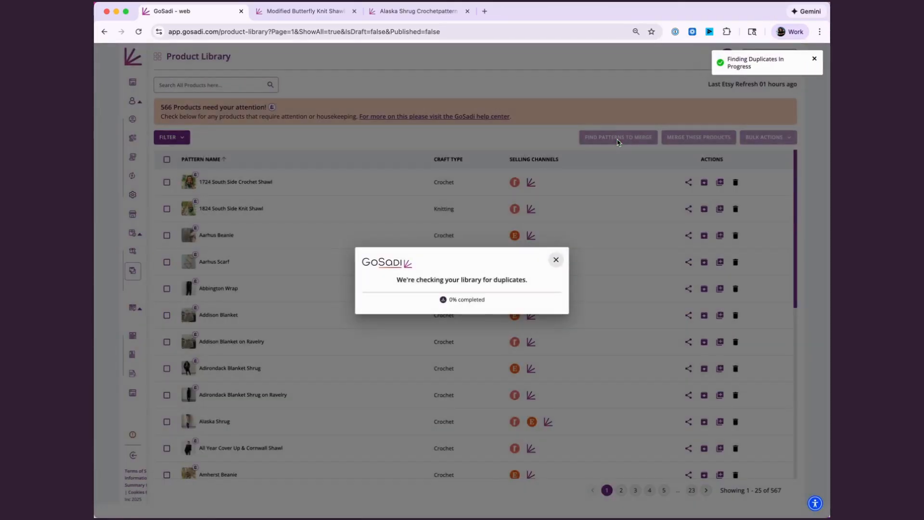
{"action": "left_click", "coordinate": [555, 263]}
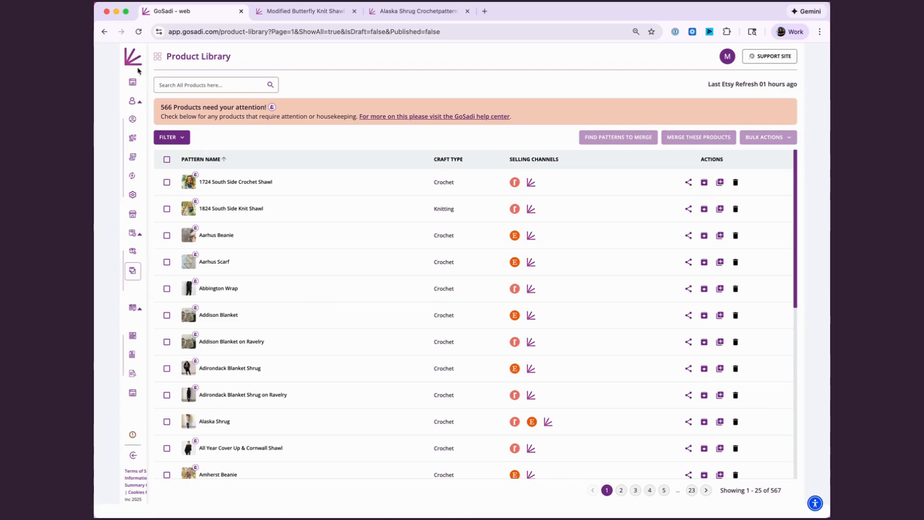
Step: Expand the navigation sidebar to check the Finding Duplicates progress under Manage Products
{"action": "mouse_move", "coordinate": [136, 60]}
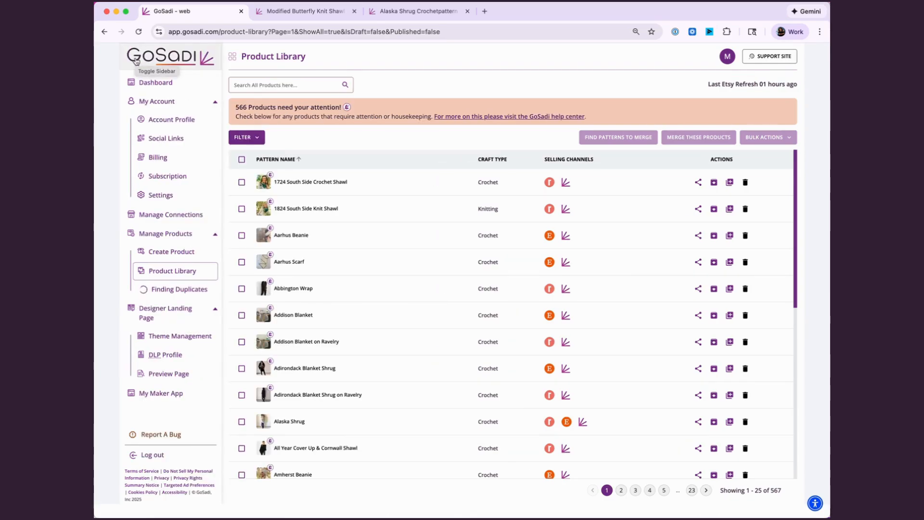
{"action": "left_click", "coordinate": [137, 60]}
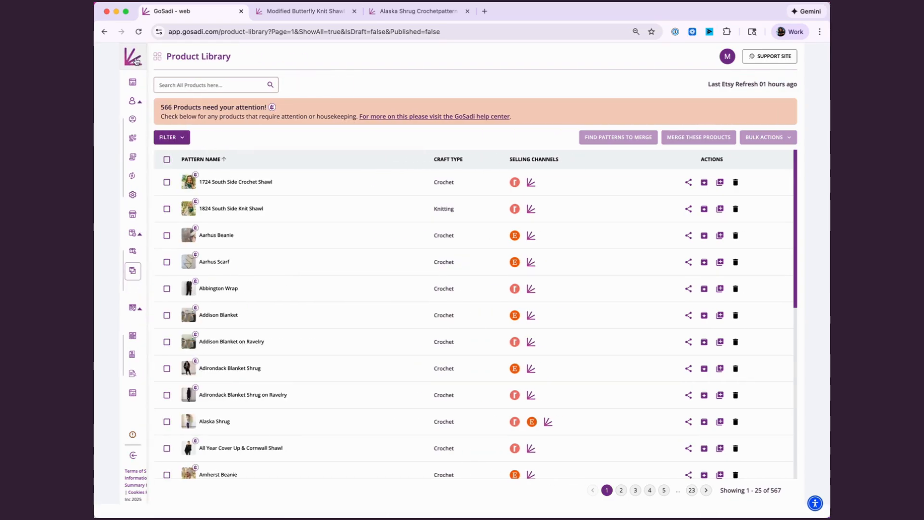
{"action": "left_click", "coordinate": [136, 60]}
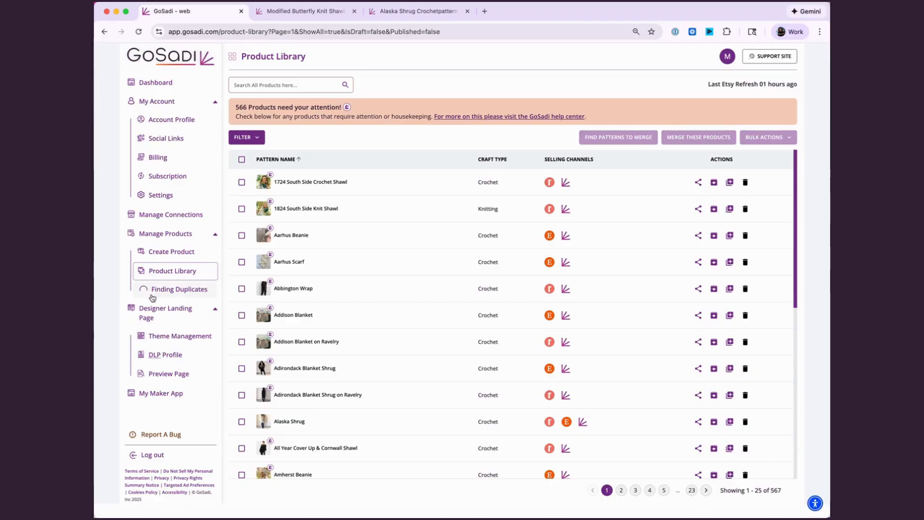